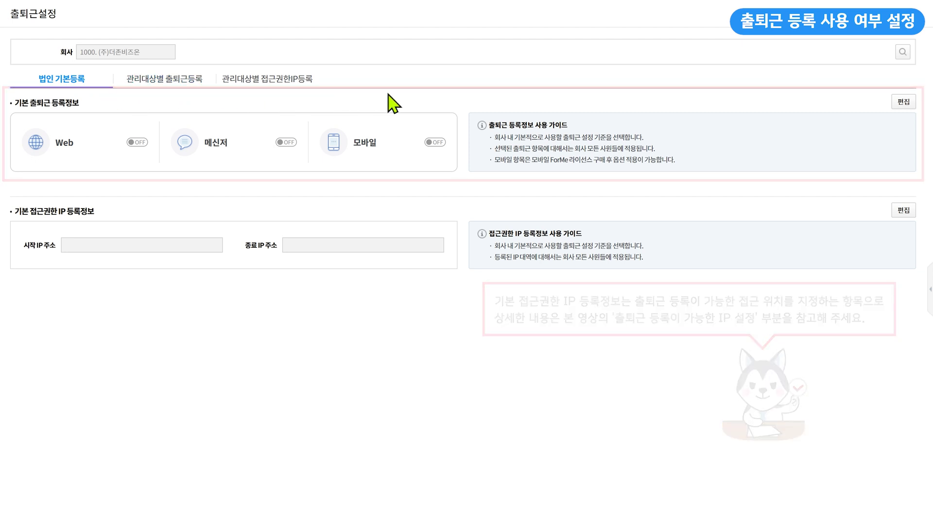
- Turn on company-wide attendance registration for Web, 메신저 and 모바일, and apply the change
click(897, 106)
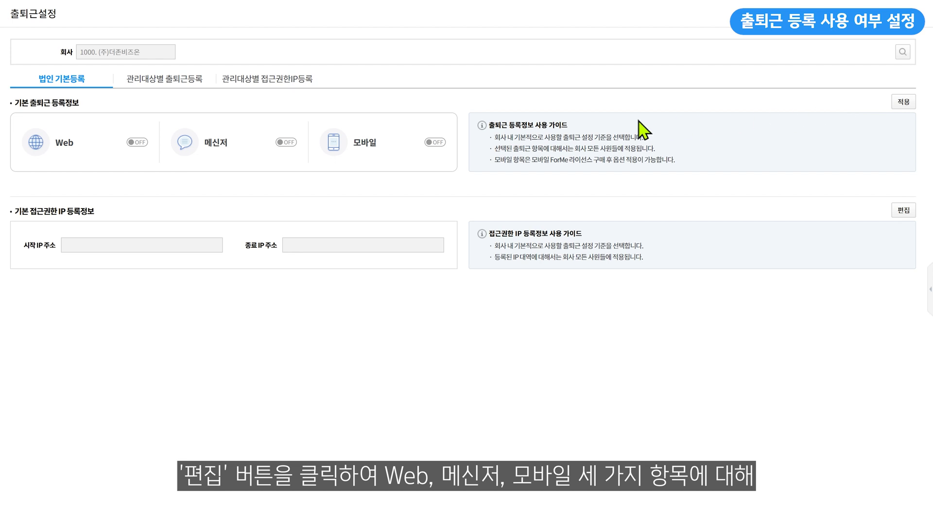
click(138, 142)
click(286, 143)
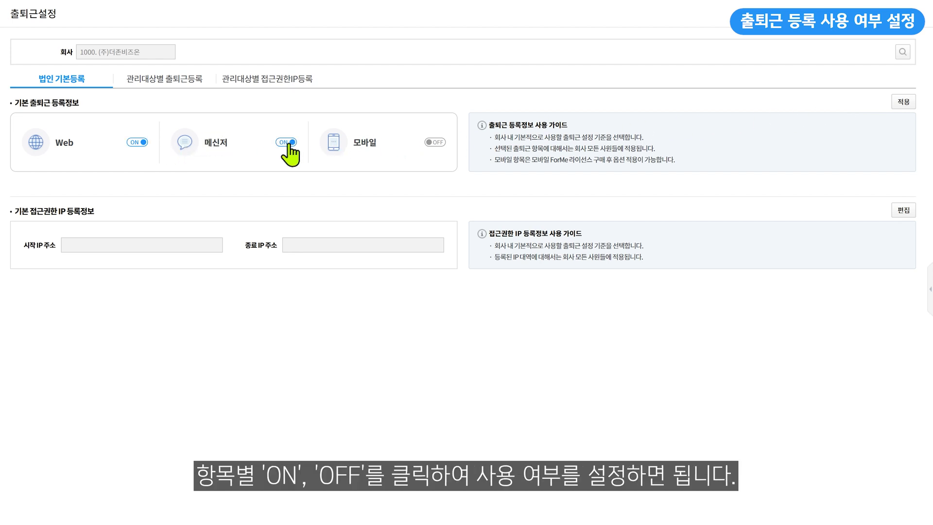
click(432, 142)
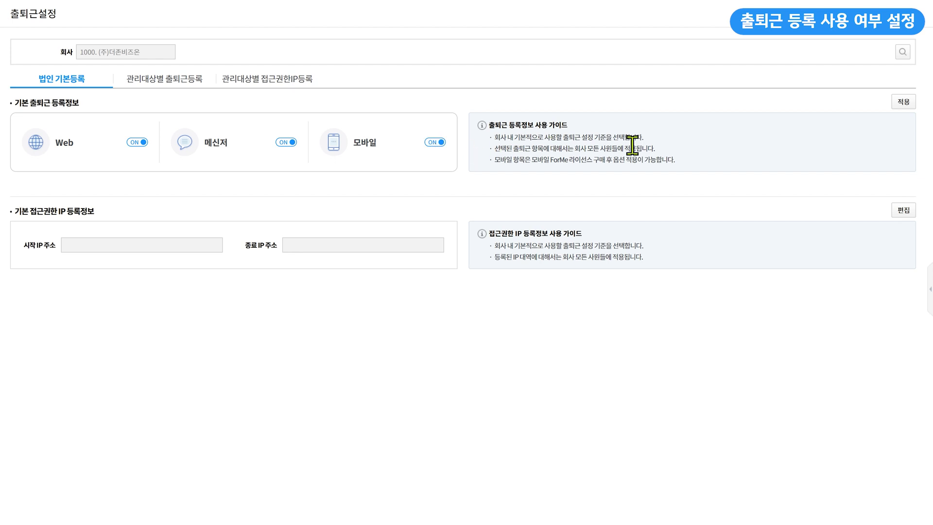
click(901, 104)
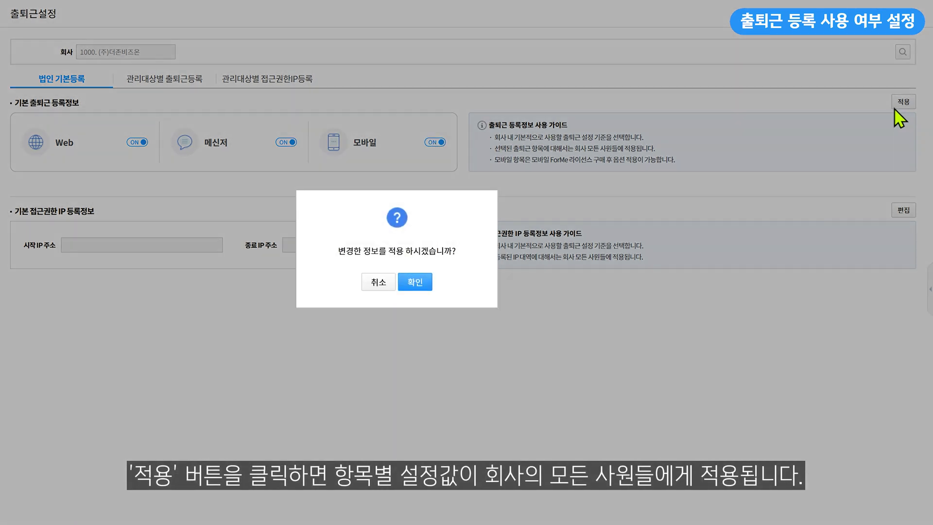
click(415, 282)
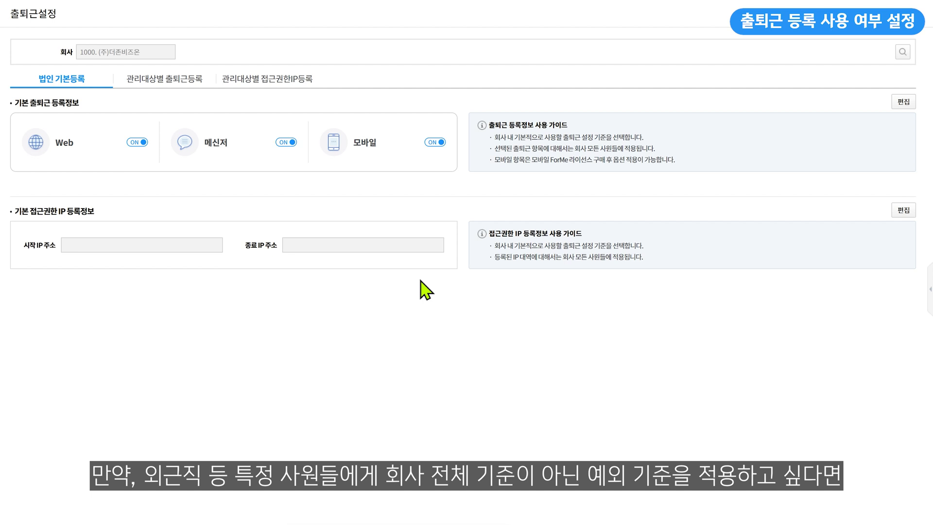
- Edit the per-target attendance registration under 관리대상별 출퇴근등록 and add the second listed employee to the 사원 category
click(189, 80)
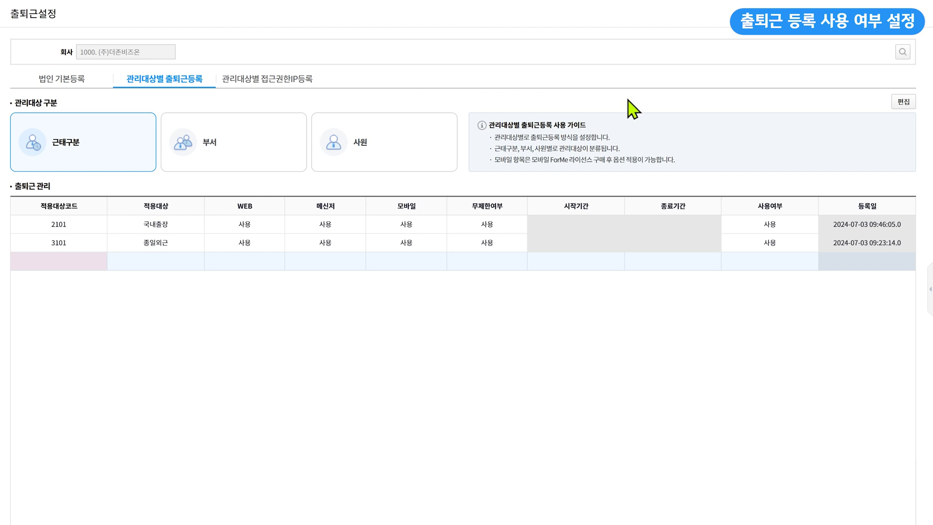
click(900, 102)
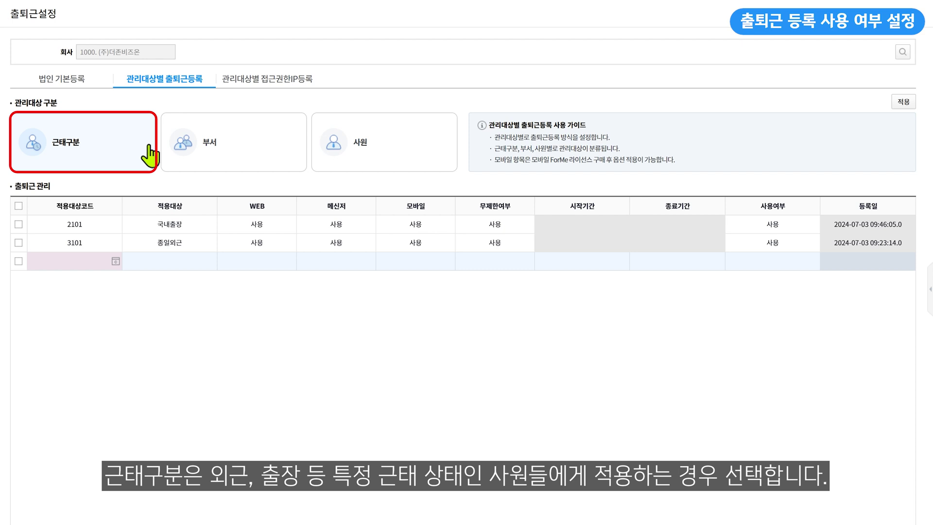
click(232, 156)
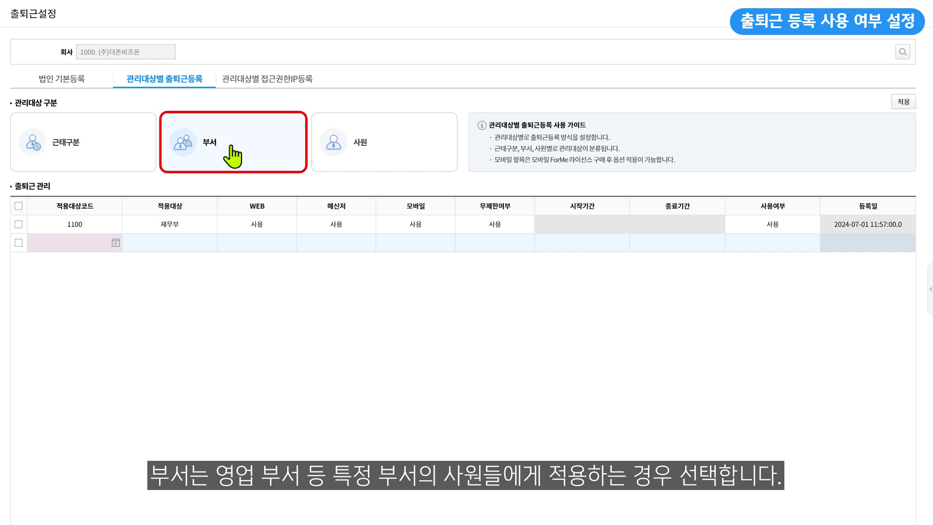
click(374, 158)
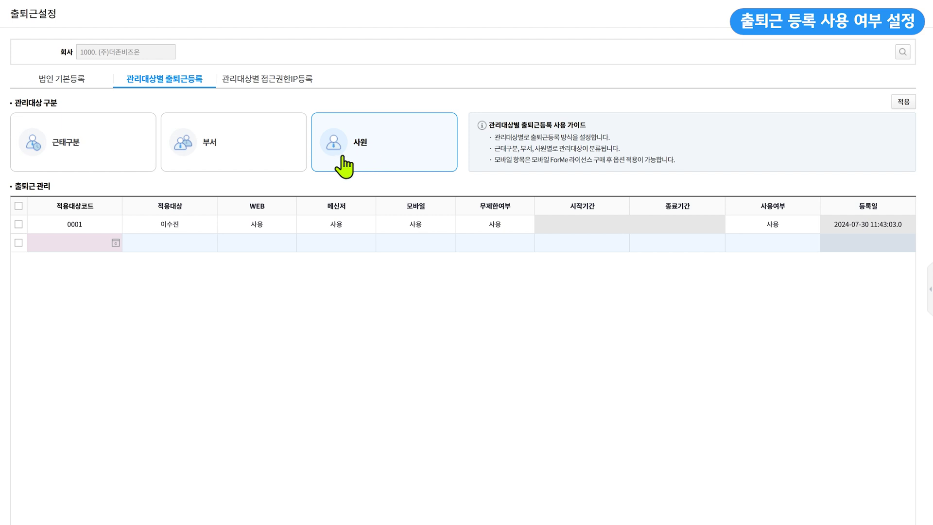
click(115, 243)
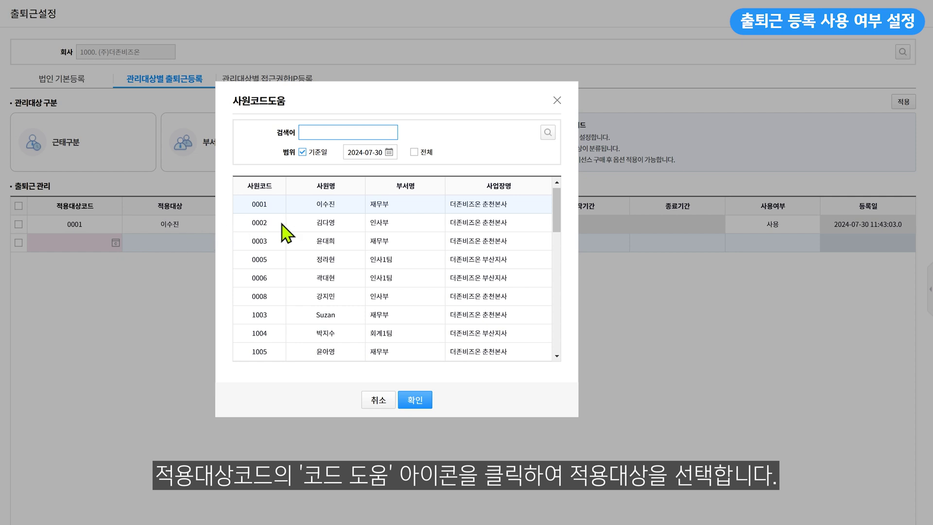
click(297, 224)
click(415, 399)
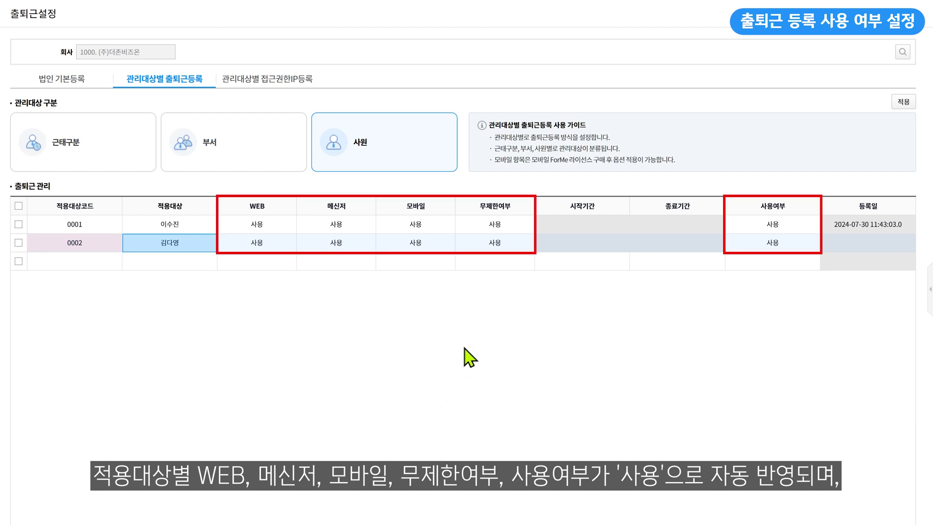
- Set the new employee row's 무제한여부 to 미사용 with a period from 2024-01-01 to 2024-12-31, and apply it
mouse_move(528, 244)
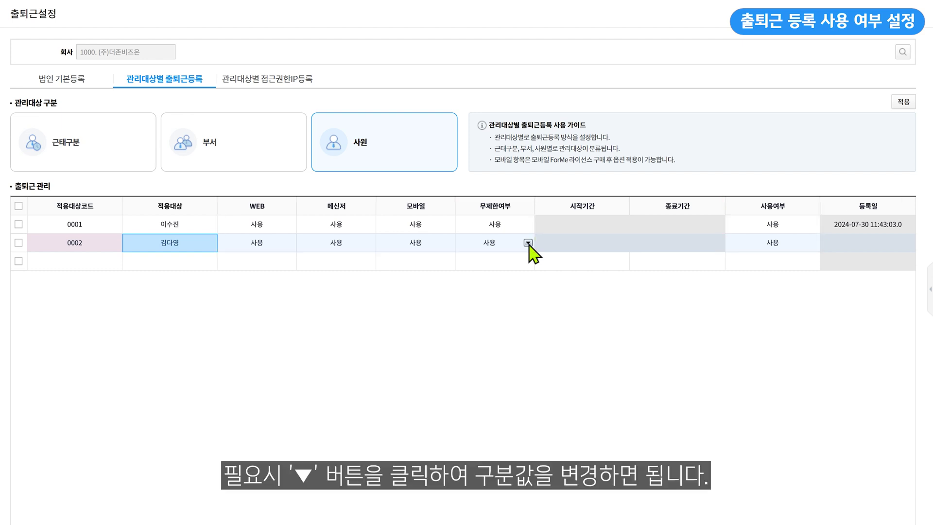
click(527, 243)
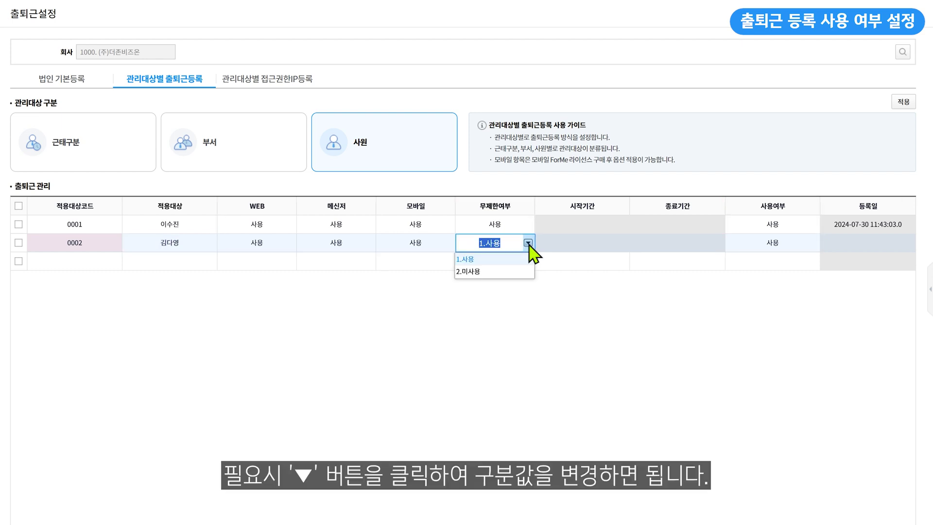
click(514, 272)
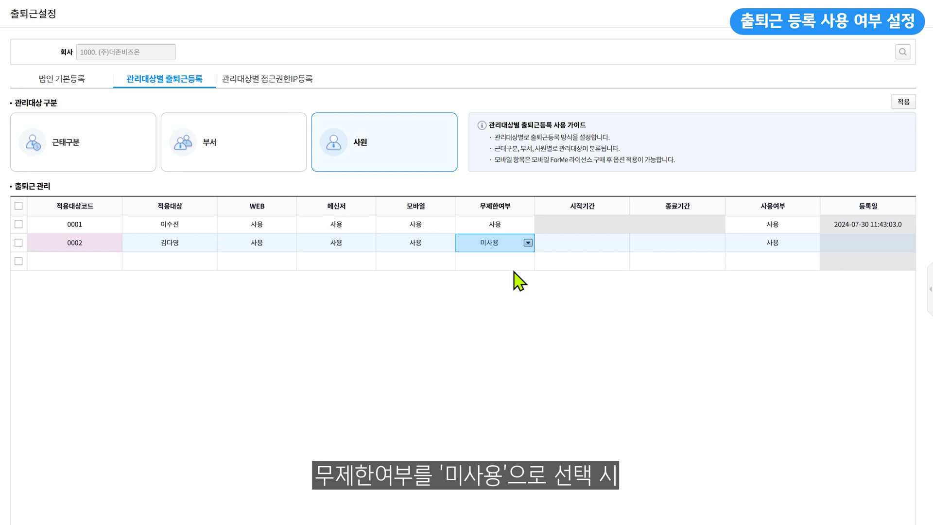
click(559, 248)
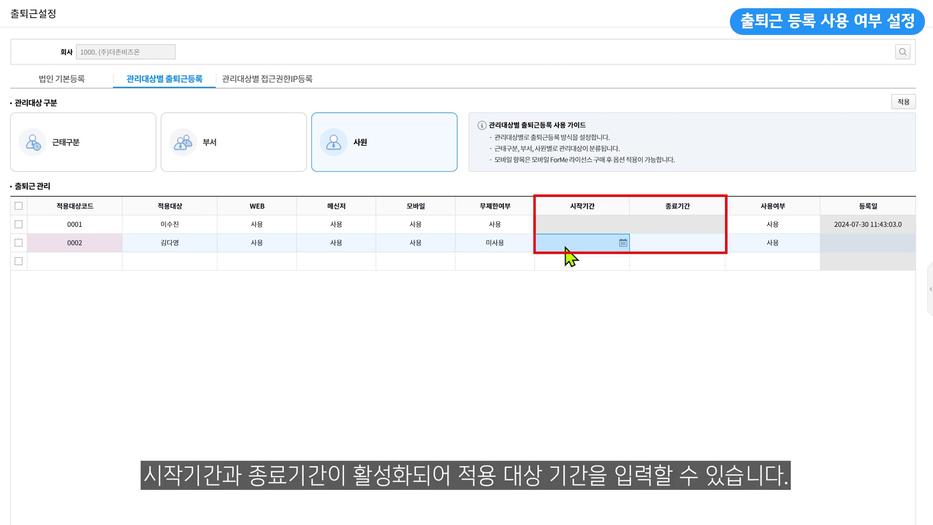
click(566, 247)
text(20240101)
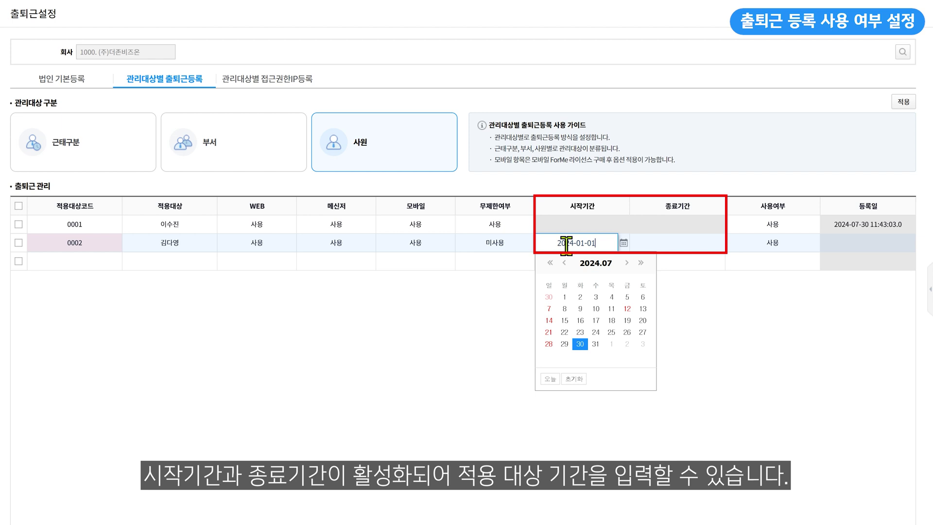
click(656, 244)
text(2024-12-31)
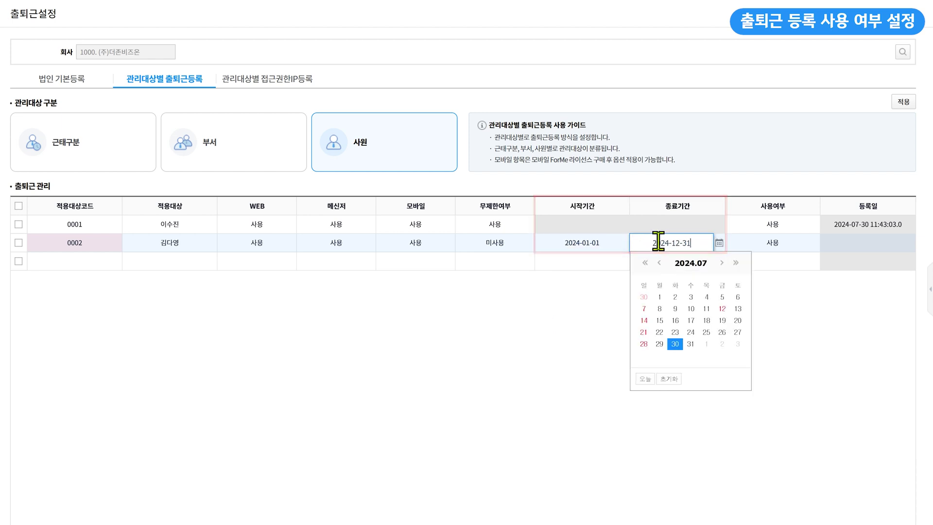
click(740, 244)
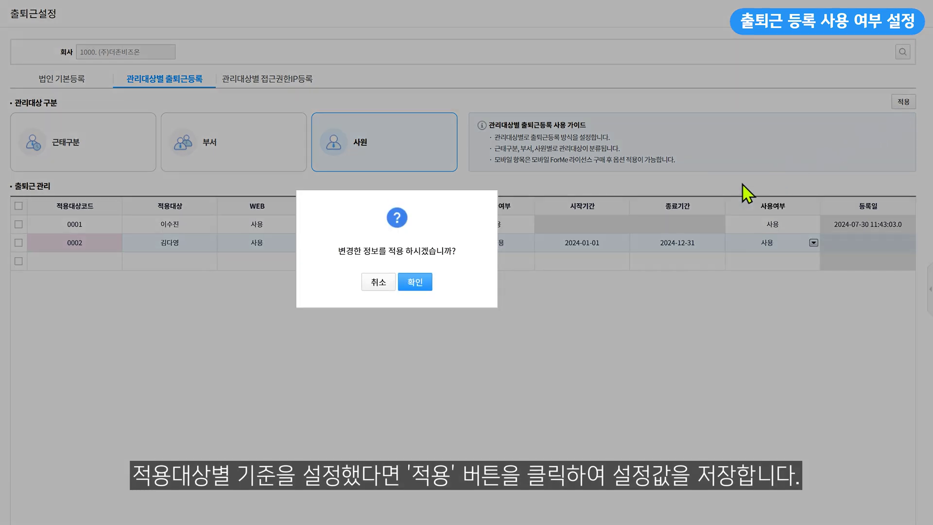
click(420, 285)
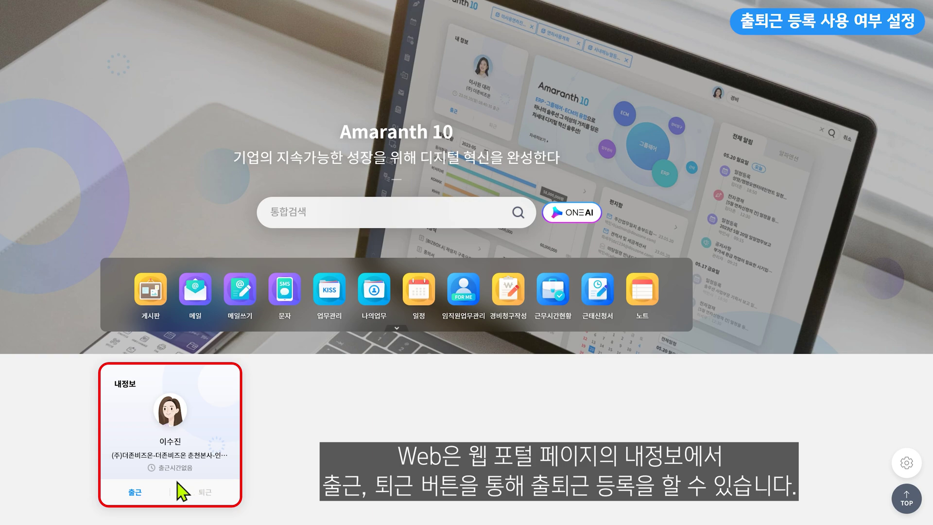
click(157, 498)
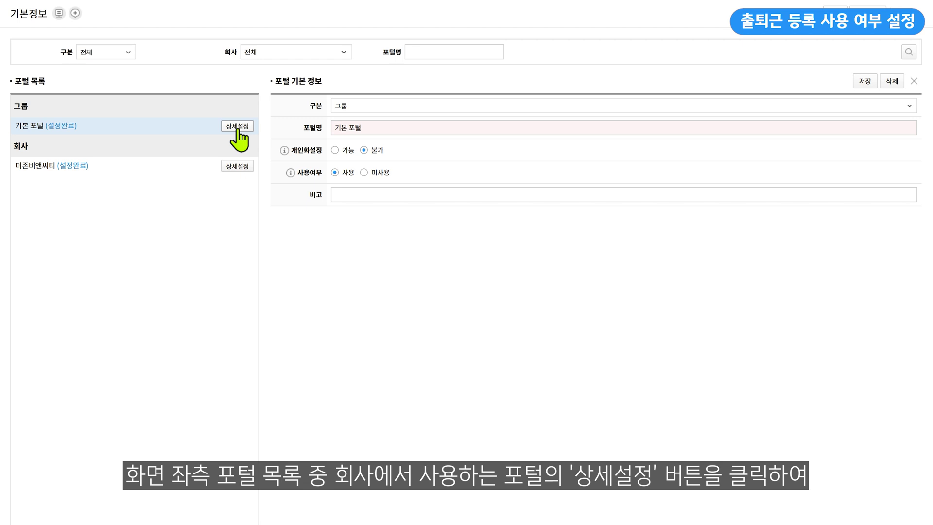
- Enable 자동출근처리 for the 내정보 portlet in the detailed settings of the 기본 포털 portal
click(237, 126)
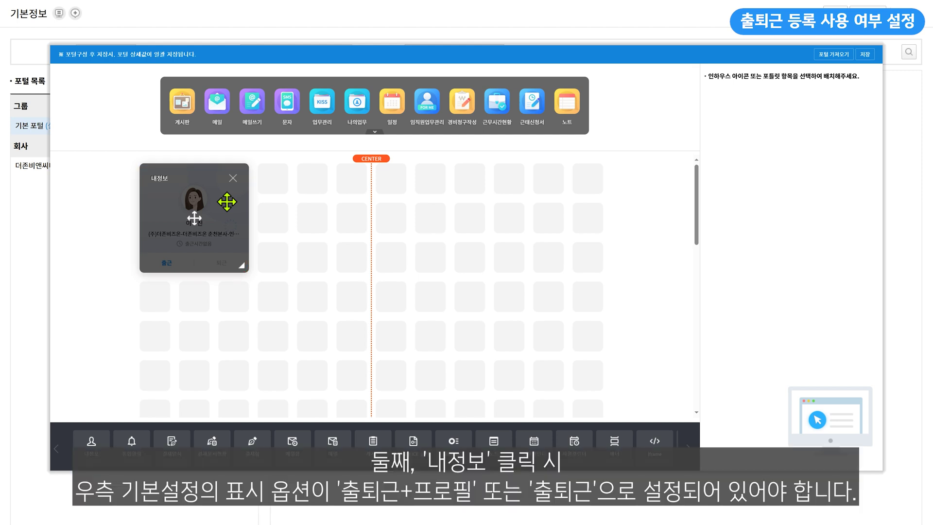
click(195, 219)
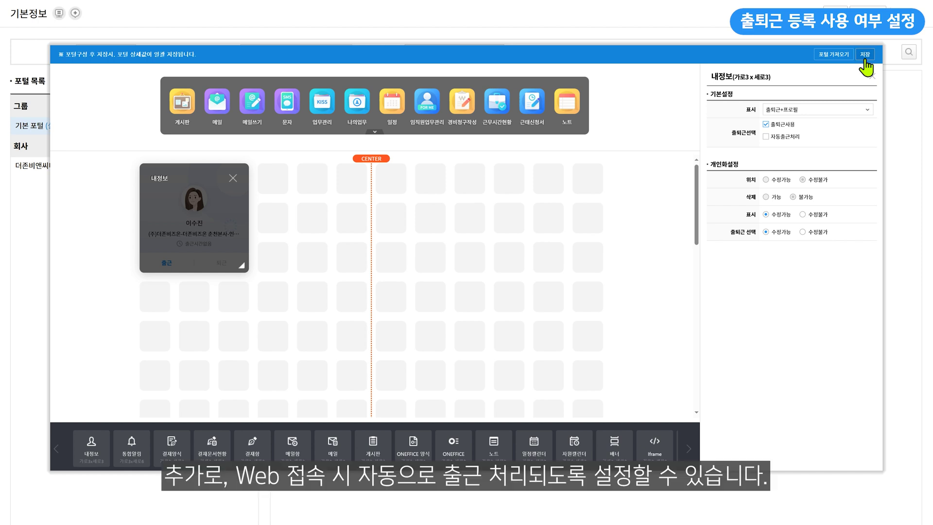
click(766, 138)
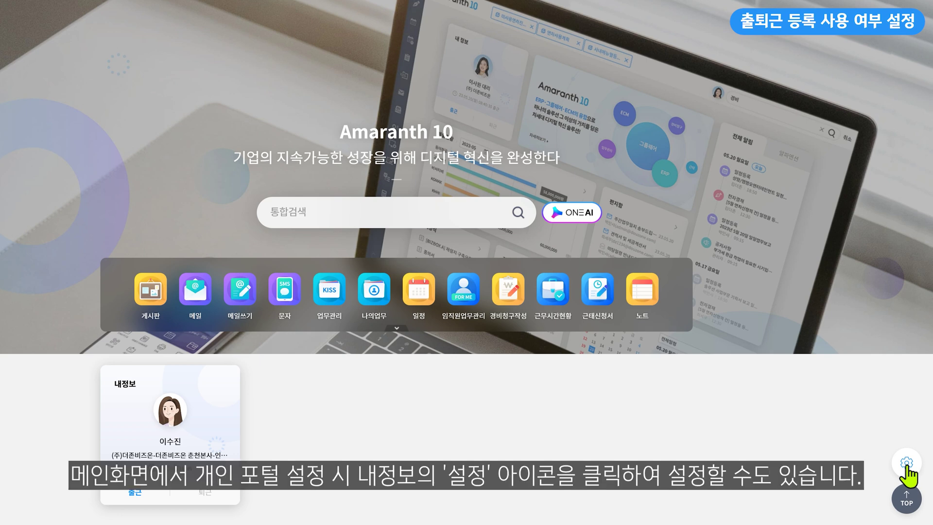
- Enable 자동출근처리 in the 내정보 settings of the personal portal on the main page
click(907, 463)
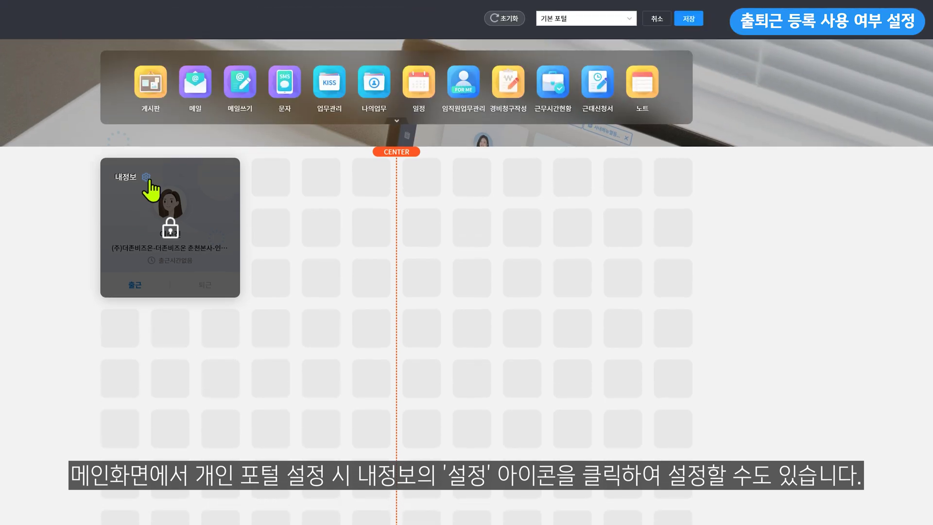
click(147, 177)
click(402, 317)
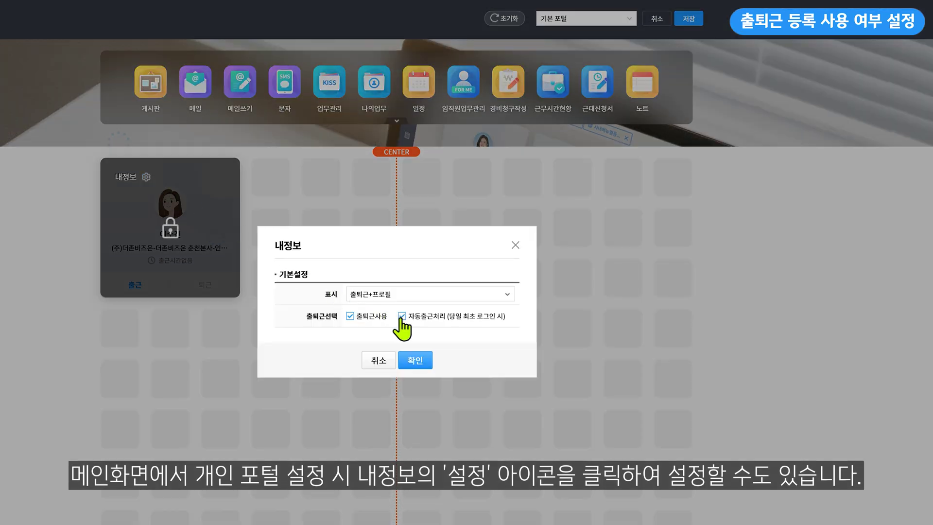
click(417, 360)
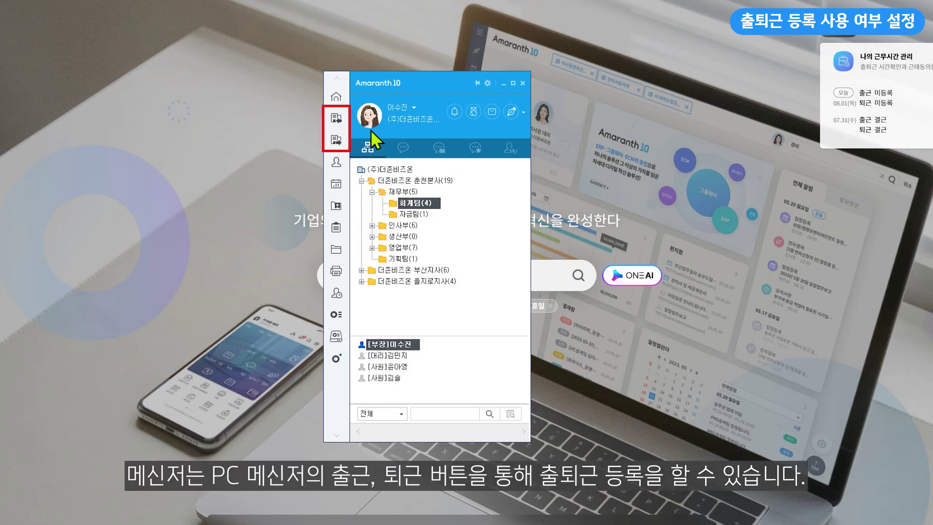
click(337, 121)
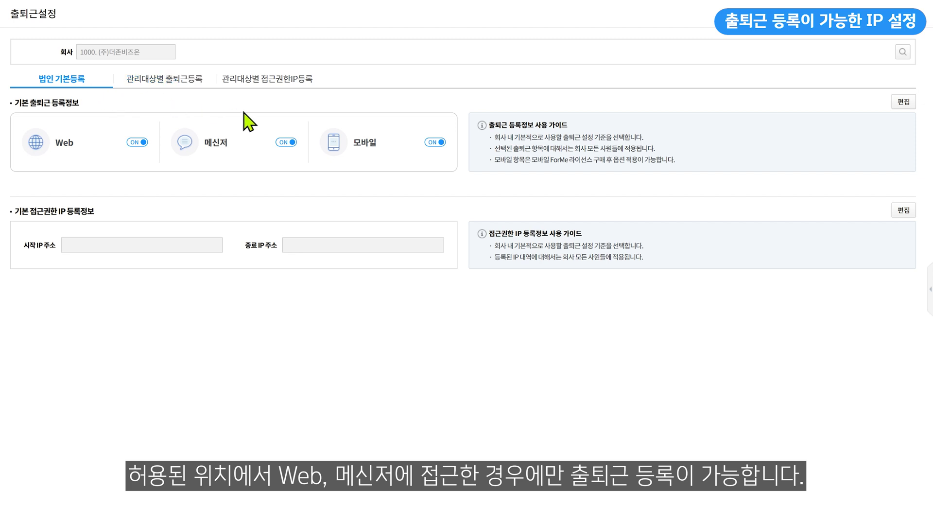
- Enter the start and end addresses of the company's default access IP range under 기본 접근권한 IP 등록정보, and apply them
click(899, 210)
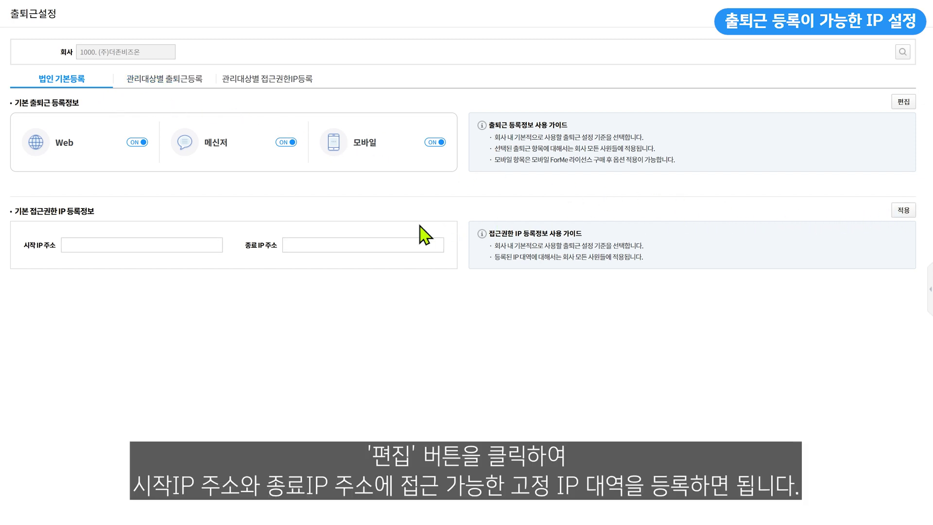
click(211, 244)
text(10.10.10.100)
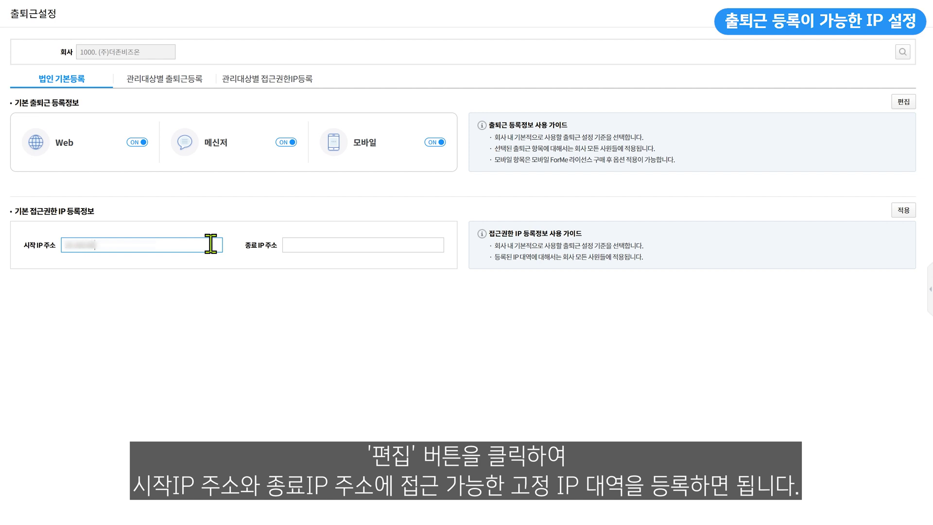
click(387, 245)
text(10.10.10.200)
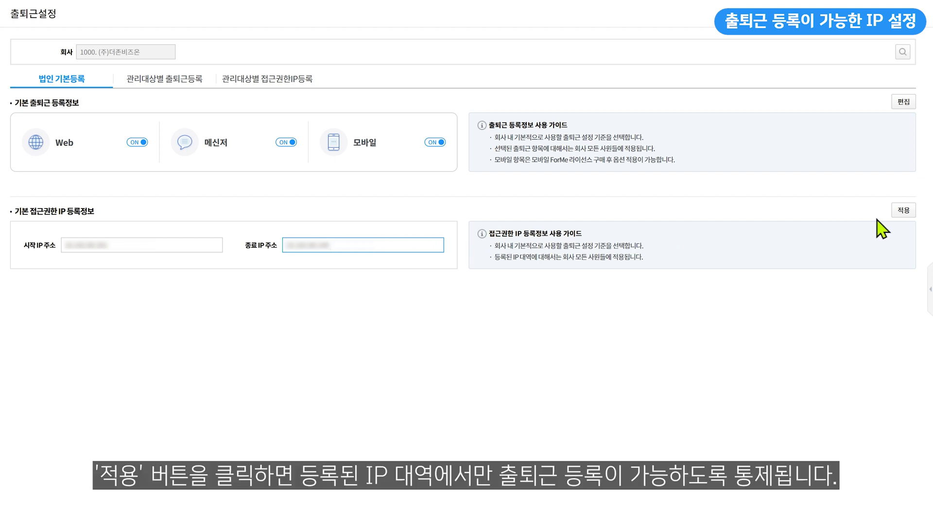
click(902, 211)
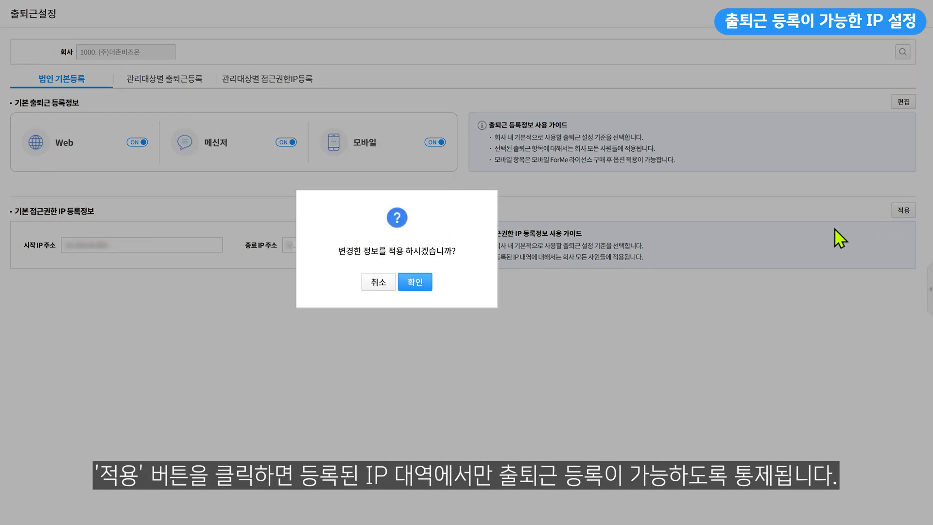
click(428, 285)
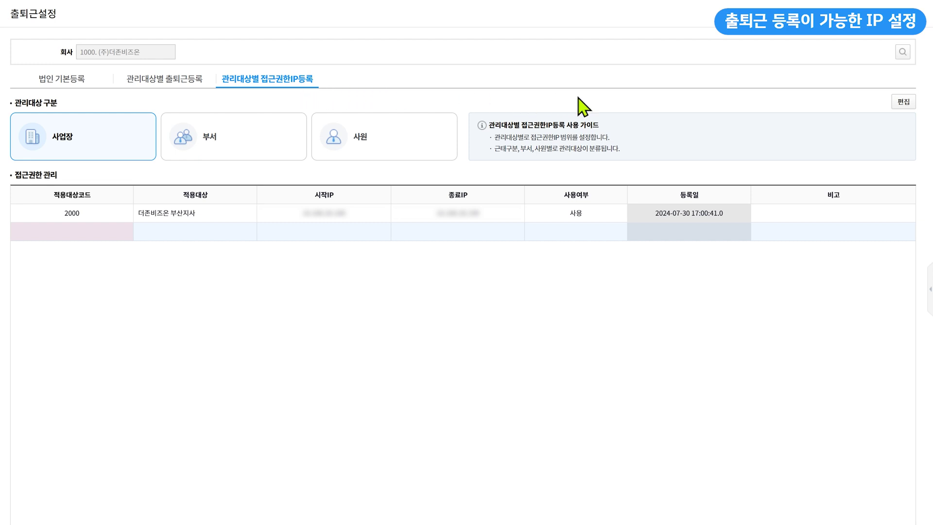
- Start editing the per-target access IP list and add the first listed employee as a new target under 사원
click(902, 103)
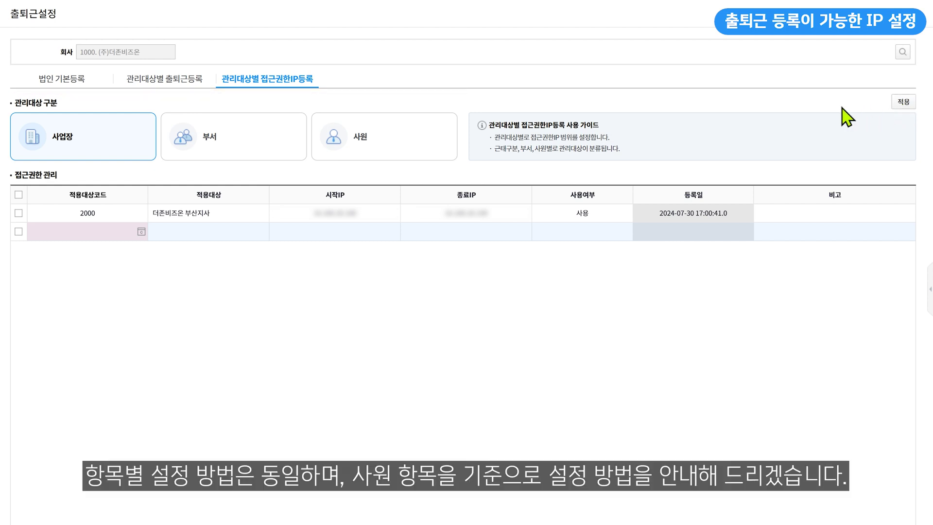
click(428, 140)
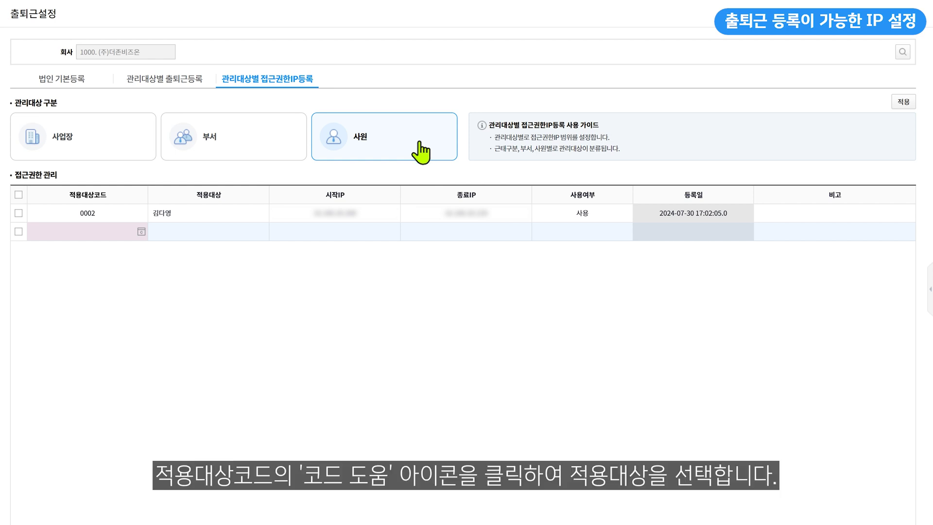
click(141, 231)
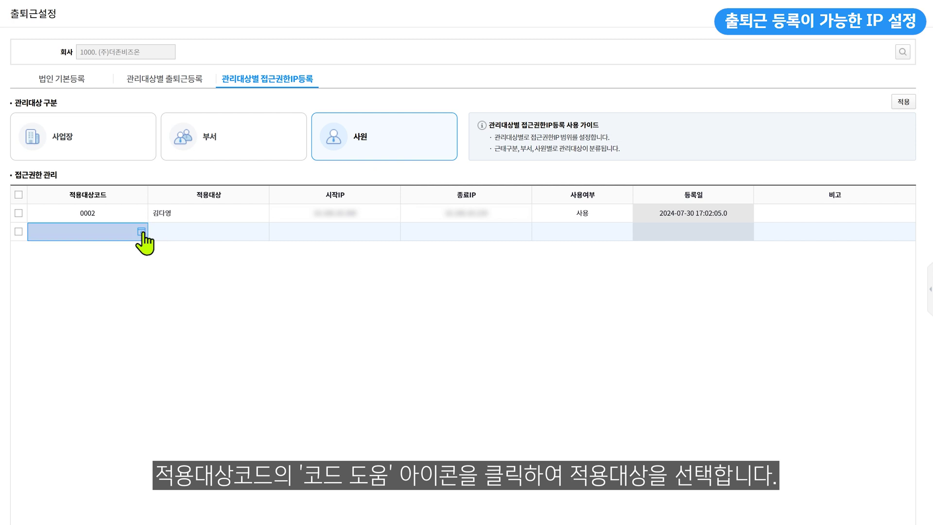
click(362, 210)
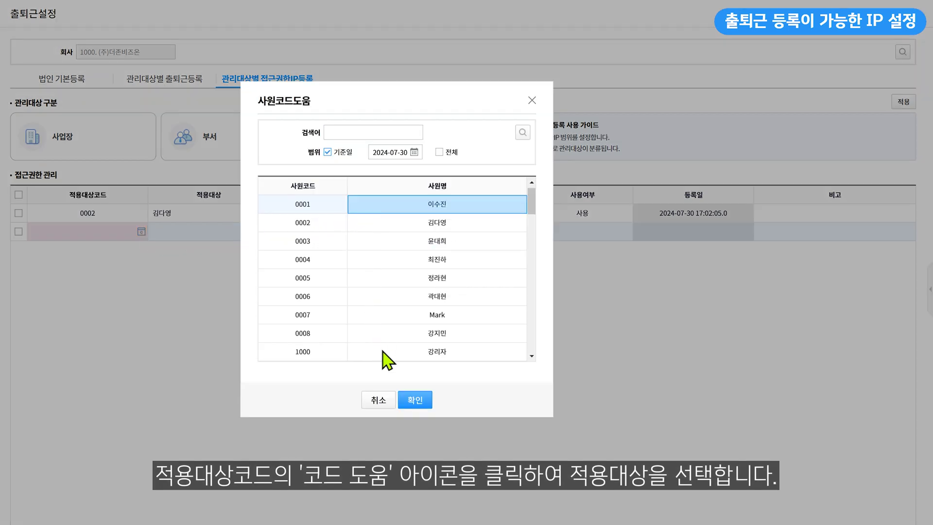
click(414, 400)
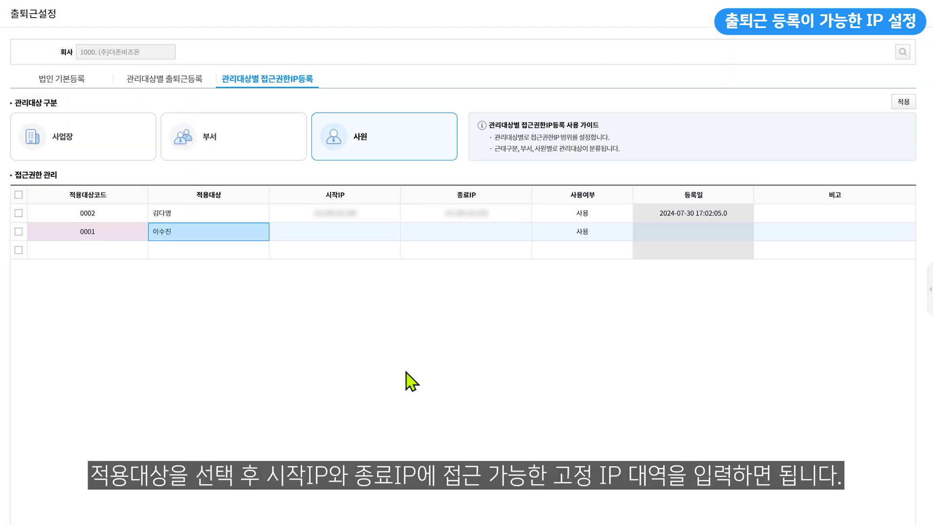
- Enter the allowed fixed IP range in the new employee row's 시작IP and 종료IP, and apply the changes
click(372, 234)
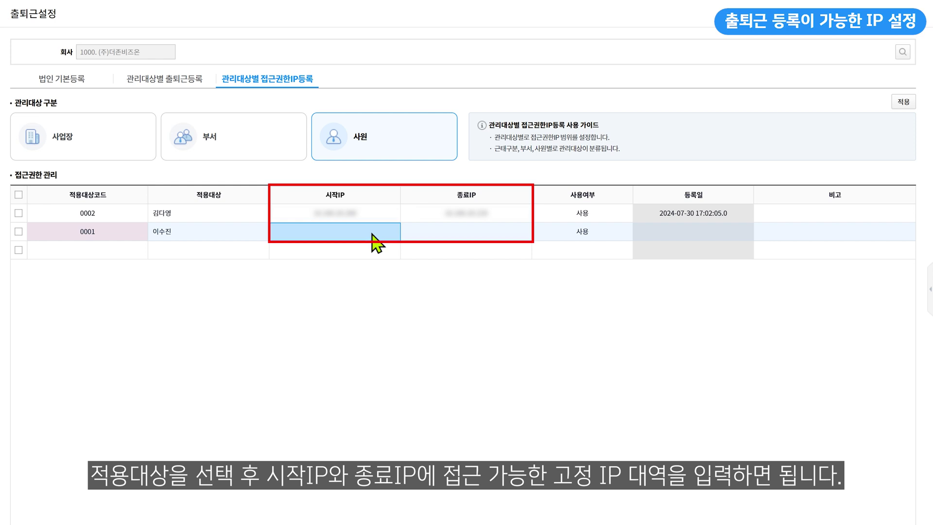
text(10.110.100.100)
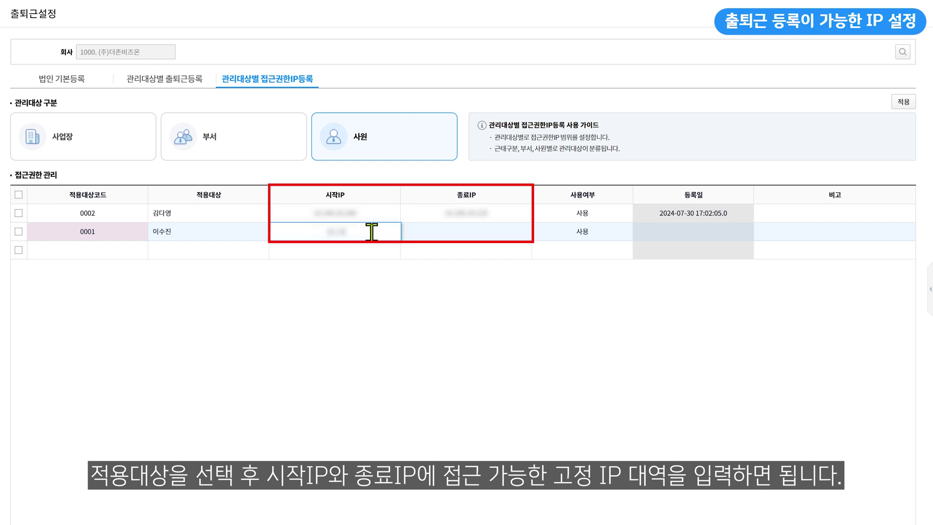
click(503, 232)
text(10.110.100.200)
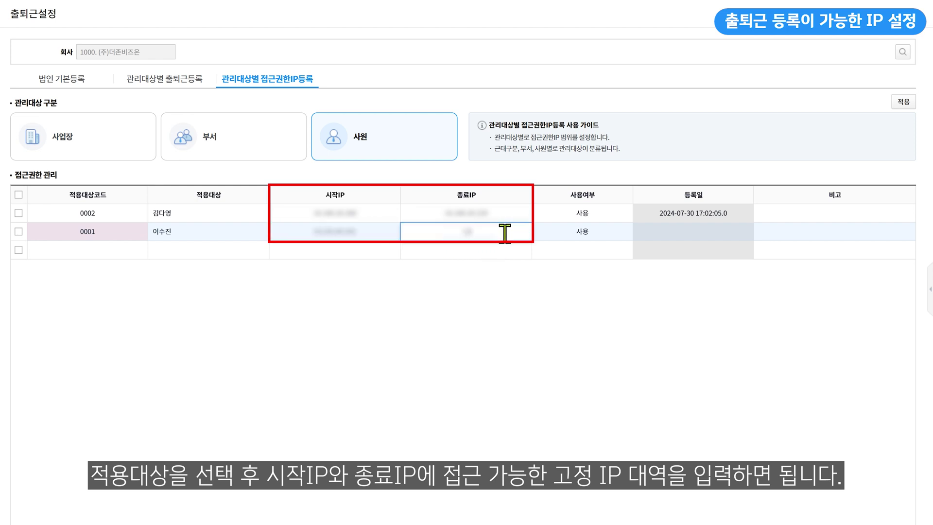
click(602, 234)
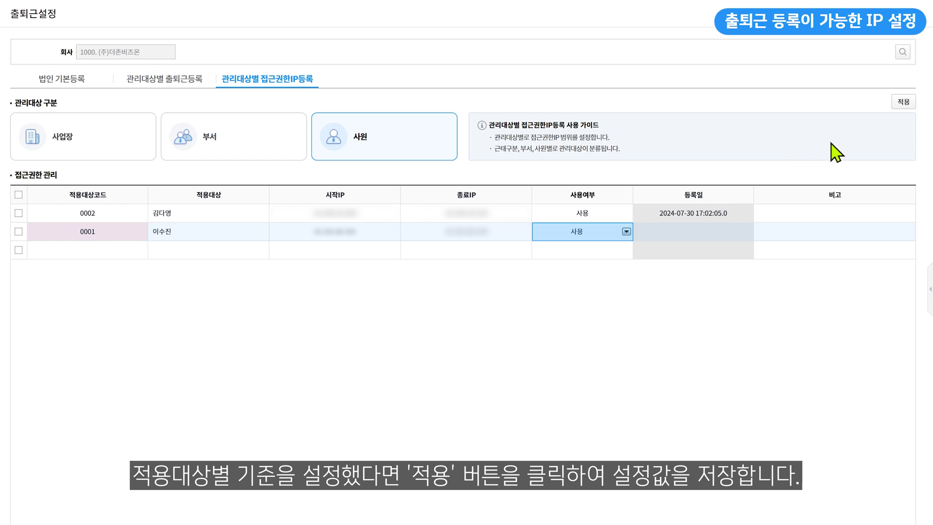
click(903, 103)
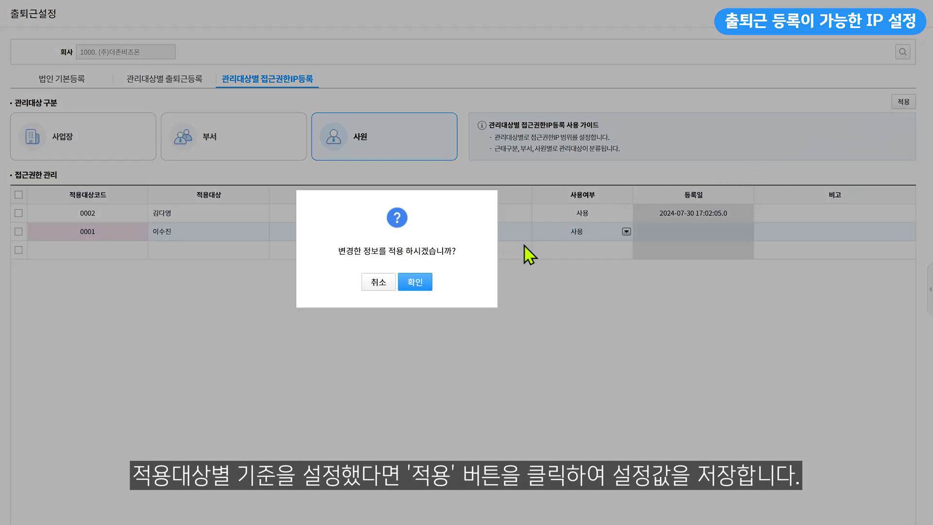
click(427, 284)
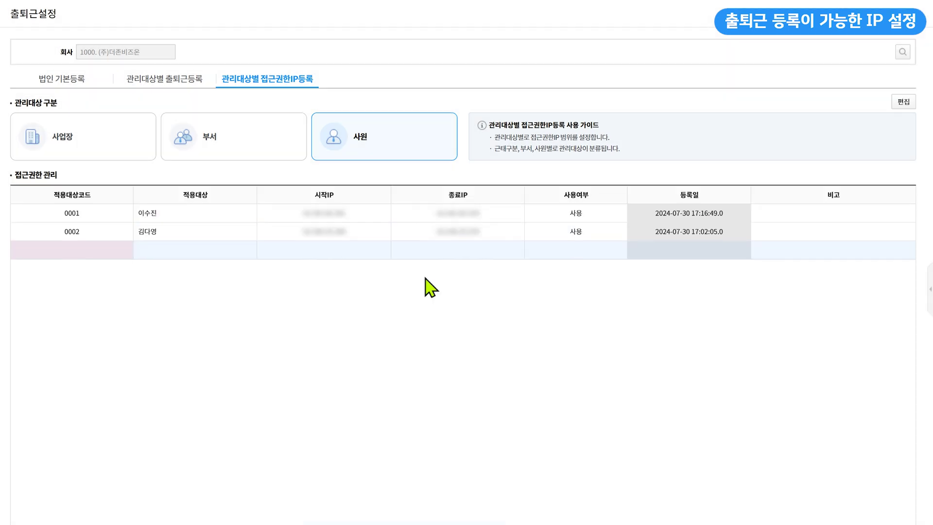